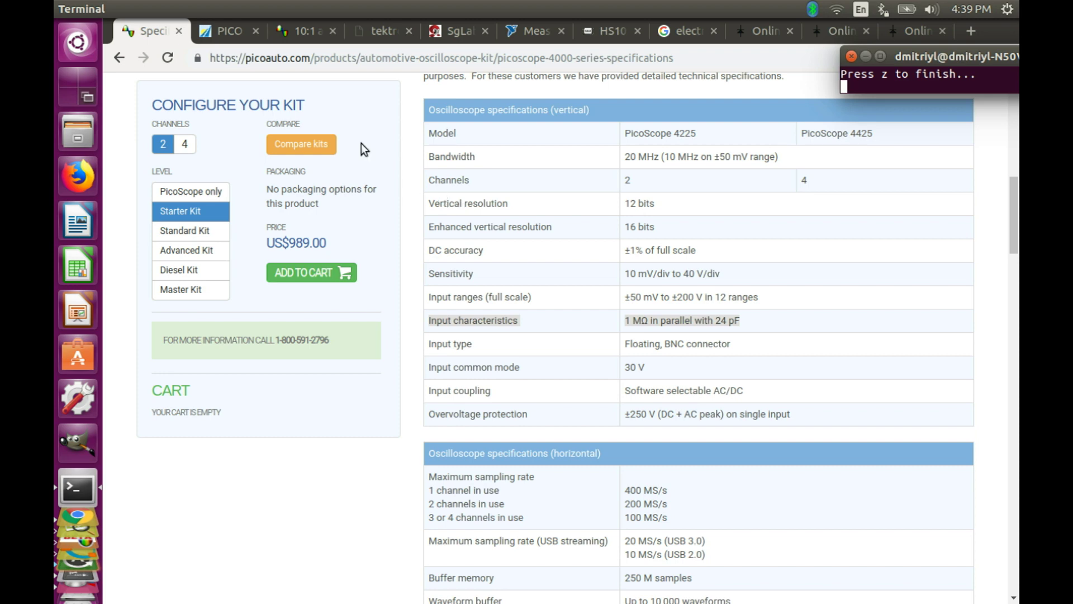
Step: Show the Saelig PICO 20:1 Attenuator (PP198) page listing 1.053 MΩ and 11 pF
{"action": "left_click", "coordinate": [231, 32]}
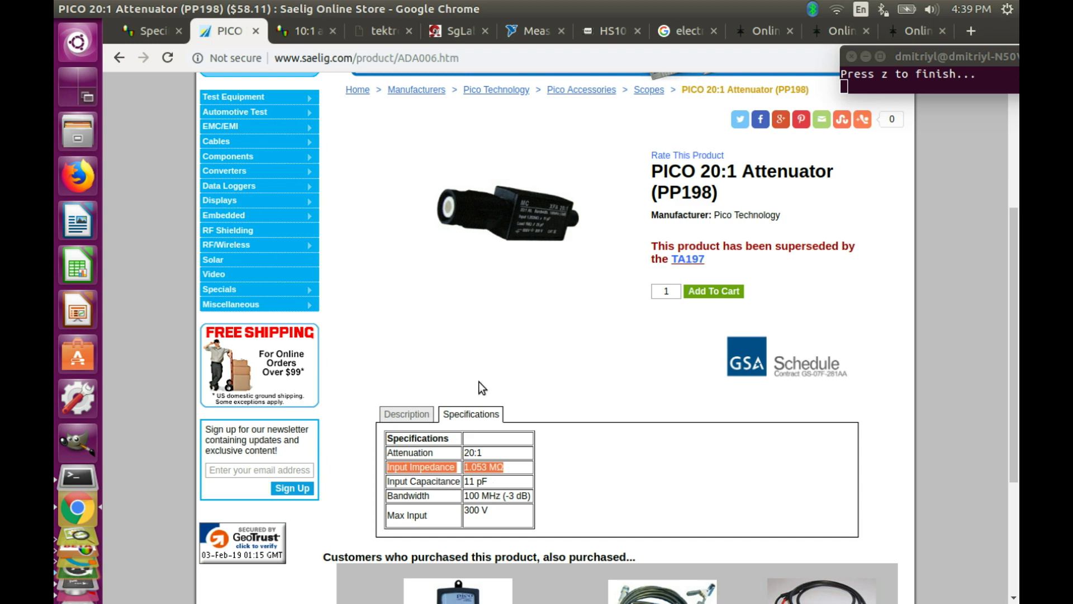
Step: Switch to the Pico TA197 10:1 attenuator page listing 8 MΩ, 27 pF and 20 MHz
{"action": "left_click", "coordinate": [301, 31]}
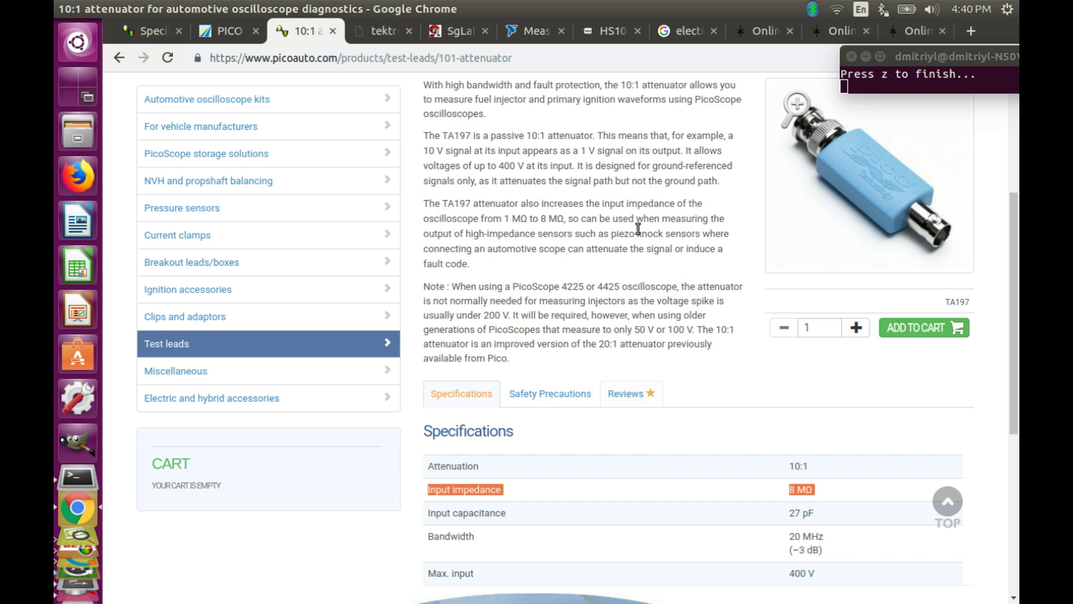
Step: Highlight 'knock sensors', then show the Tektronix 2245A photo with its 1 MΩ 20 pF inputs
{"action": "left_click_drag", "start_coordinate": [638, 229], "coordinate": [704, 234]}
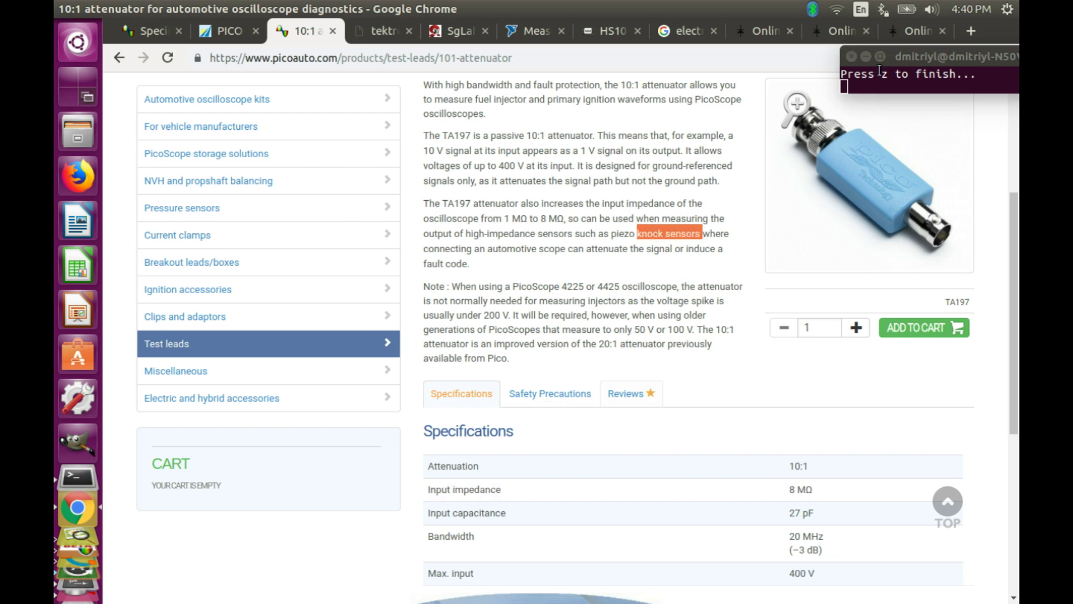
{"action": "left_click", "coordinate": [894, 57]}
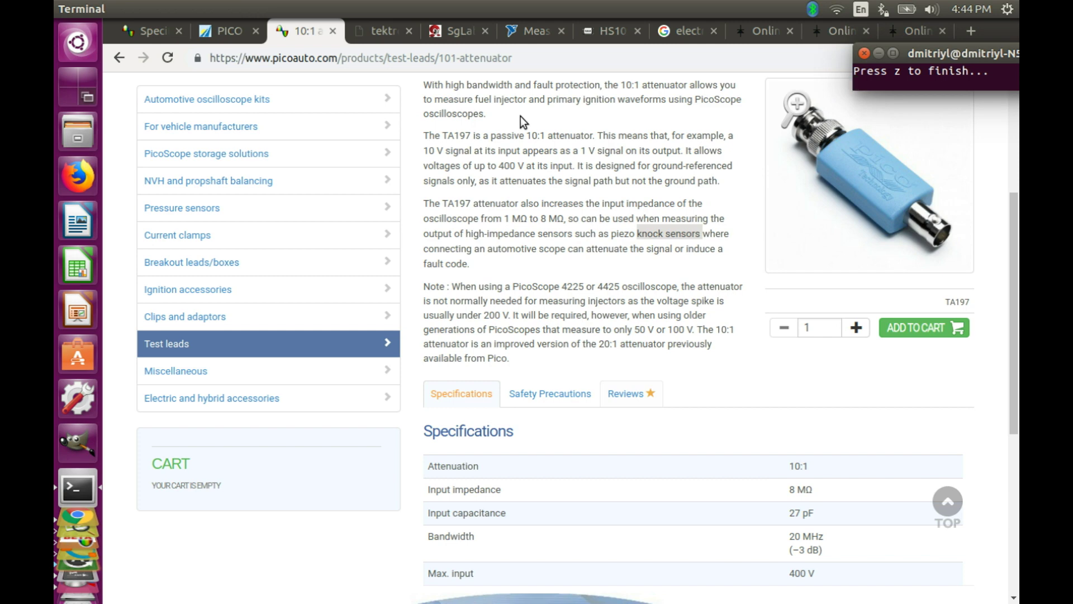
{"action": "left_click", "coordinate": [384, 28]}
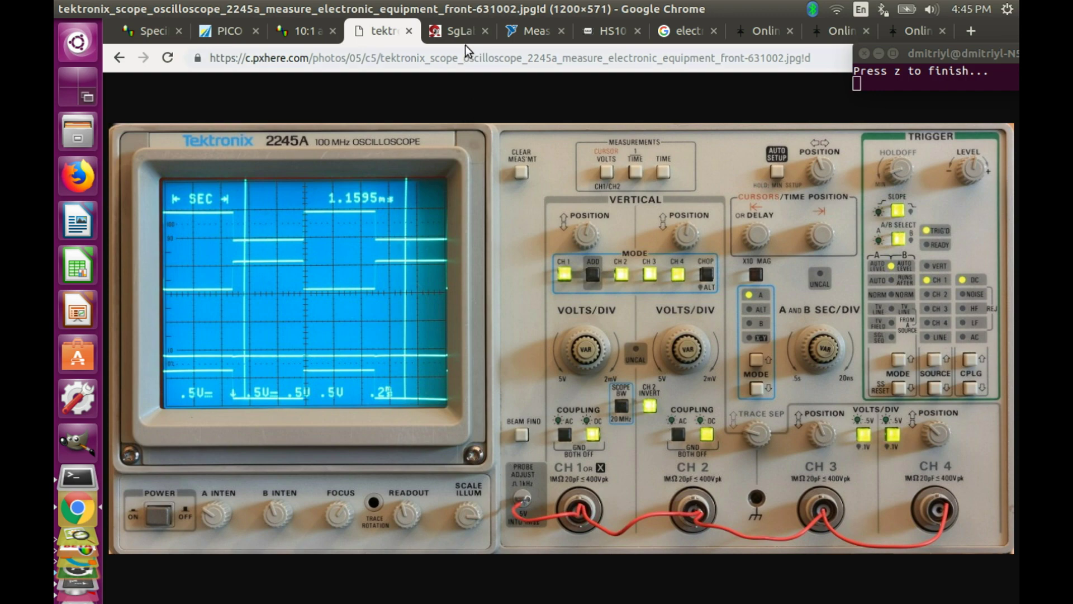
Step: Alternate between the Tektronix 2245A and 2467 photos, ending on the 2467, then focus the terminal
{"action": "left_click", "coordinate": [457, 31]}
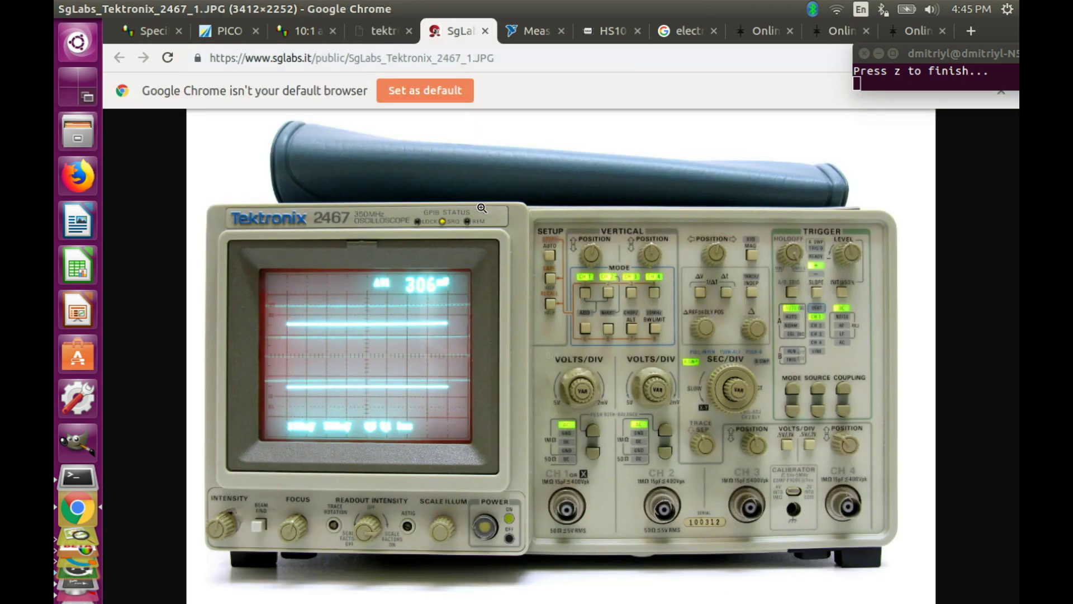
{"action": "left_click", "coordinate": [380, 29]}
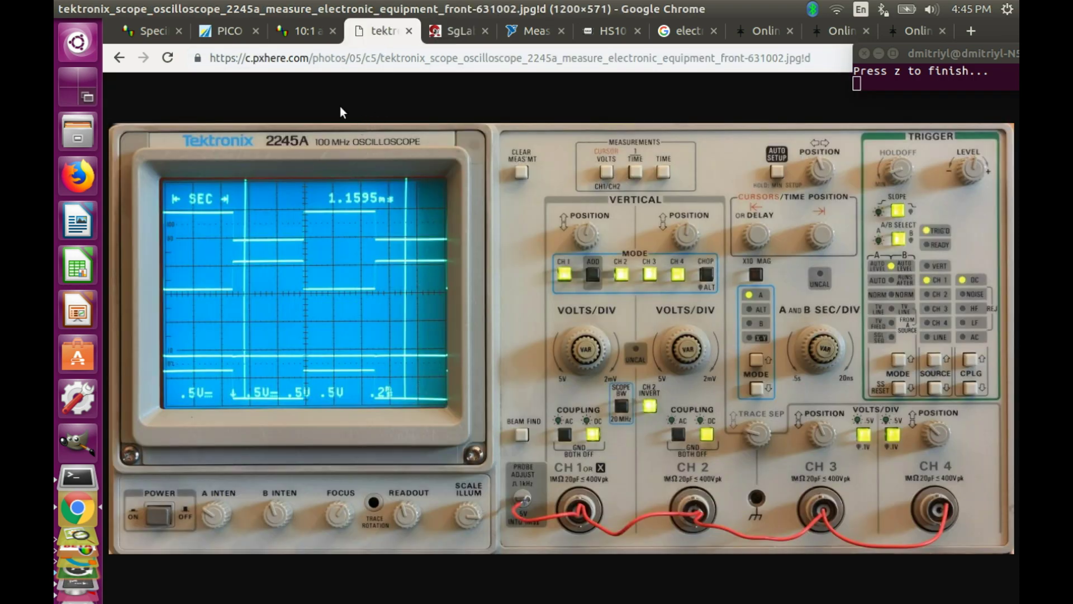
{"action": "left_click", "coordinate": [446, 33]}
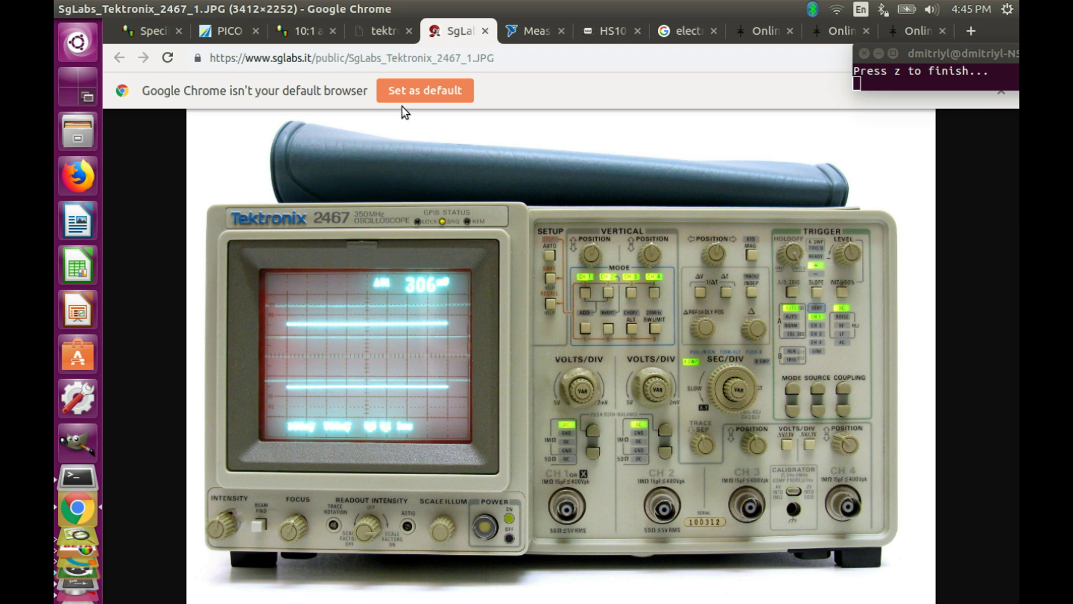
{"action": "left_click", "coordinate": [394, 30]}
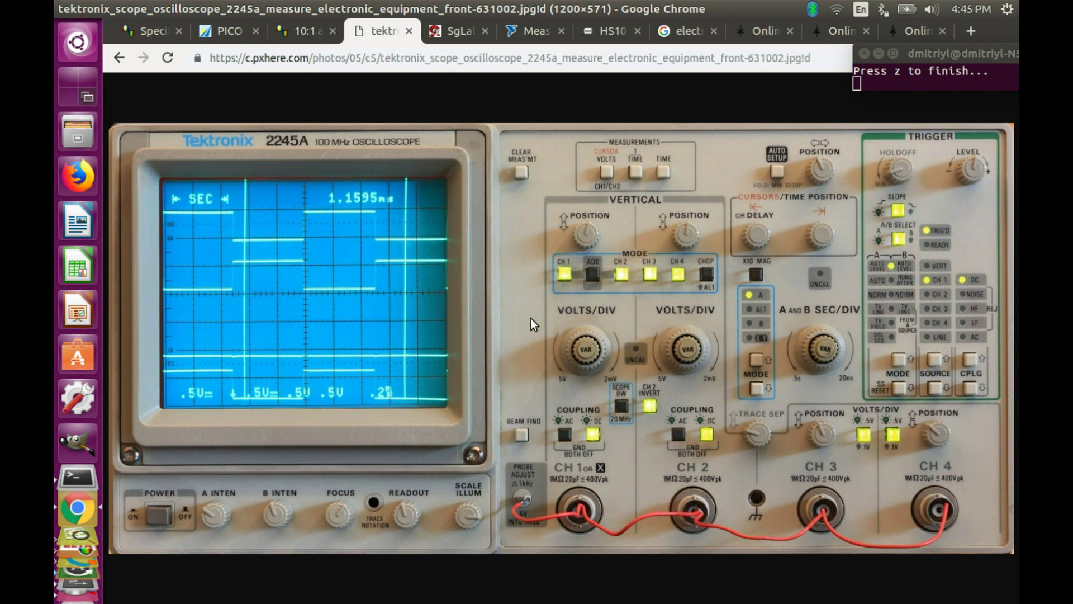
{"action": "left_click", "coordinate": [455, 31]}
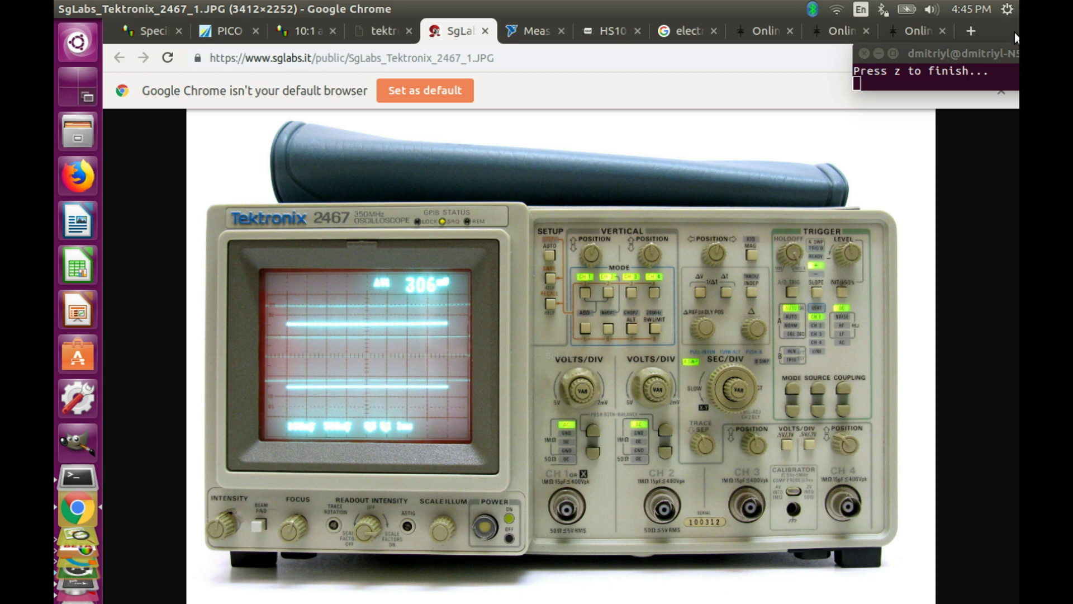
{"action": "left_click", "coordinate": [975, 56]}
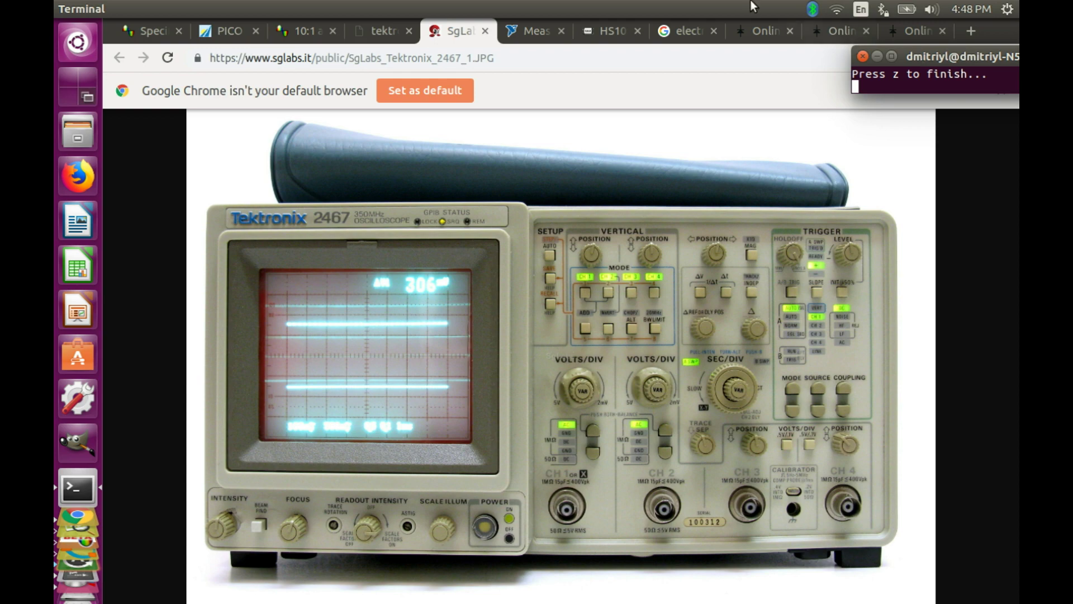
{"action": "left_click", "coordinate": [536, 35]}
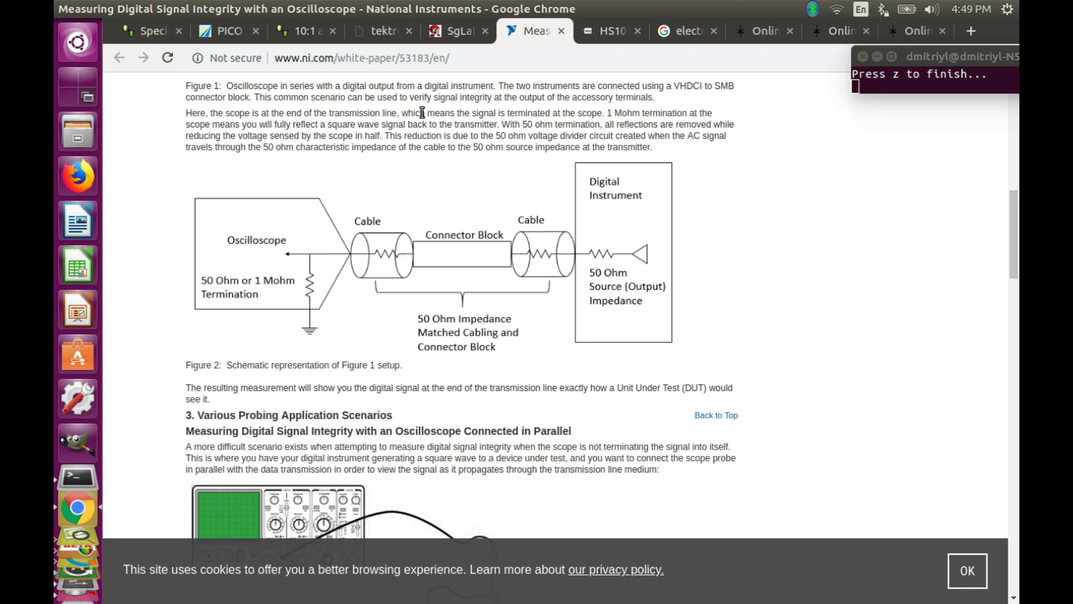
{"action": "left_click", "coordinate": [458, 32]}
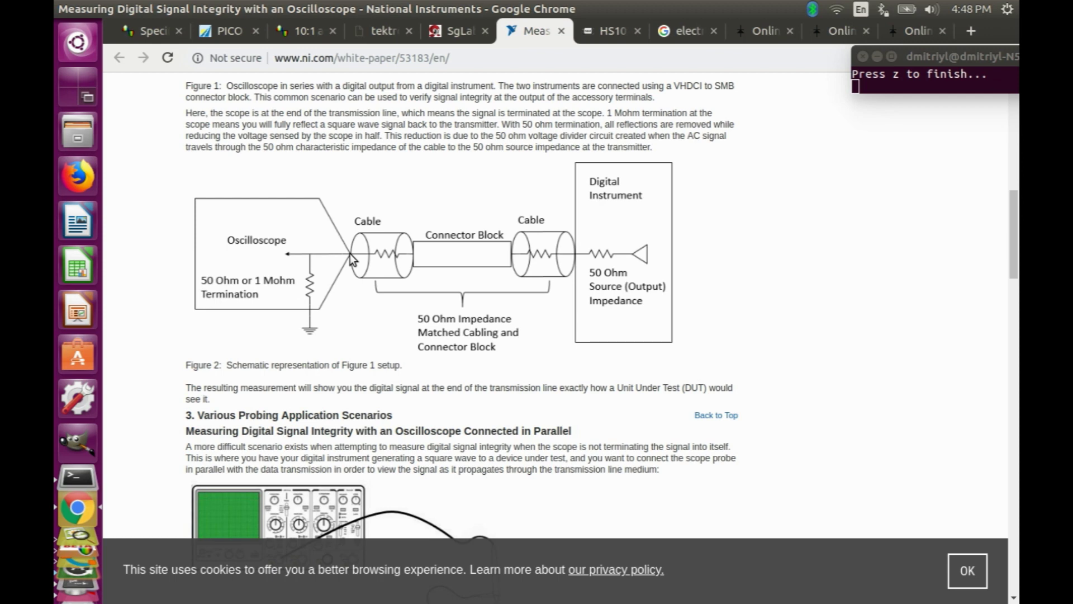
Step: Switch to the HS101 Oscilloscope project page showing the DIY Android oscilloscope
{"action": "left_click", "coordinate": [609, 31]}
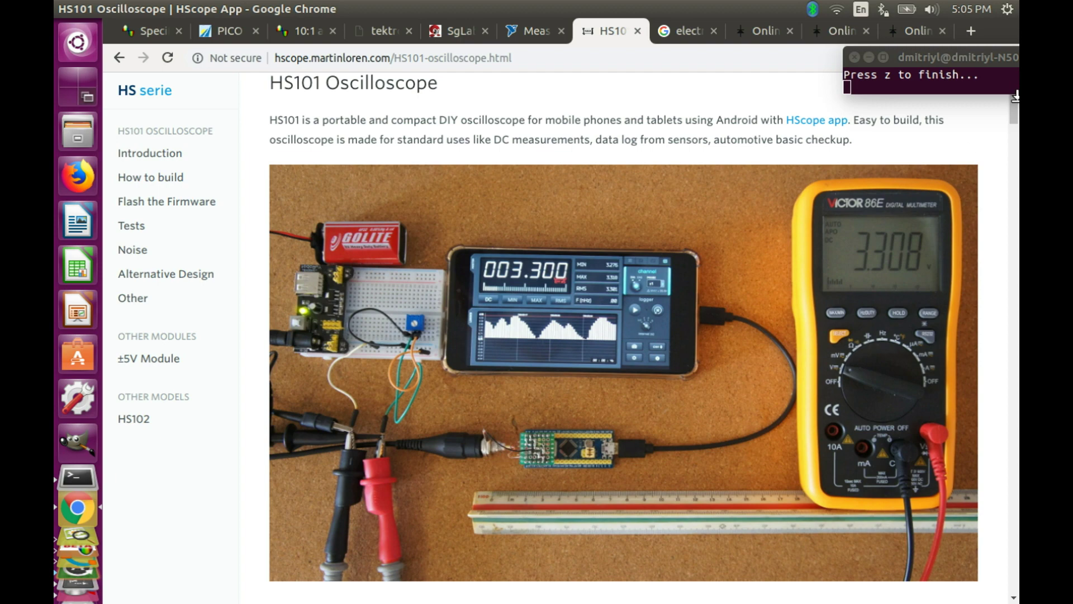
Step: Scroll the HS101 page to the stripboard input module and its 10KΩ input impedance note
{"action": "left_click_drag", "start_coordinate": [1016, 119], "coordinate": [943, 211]}
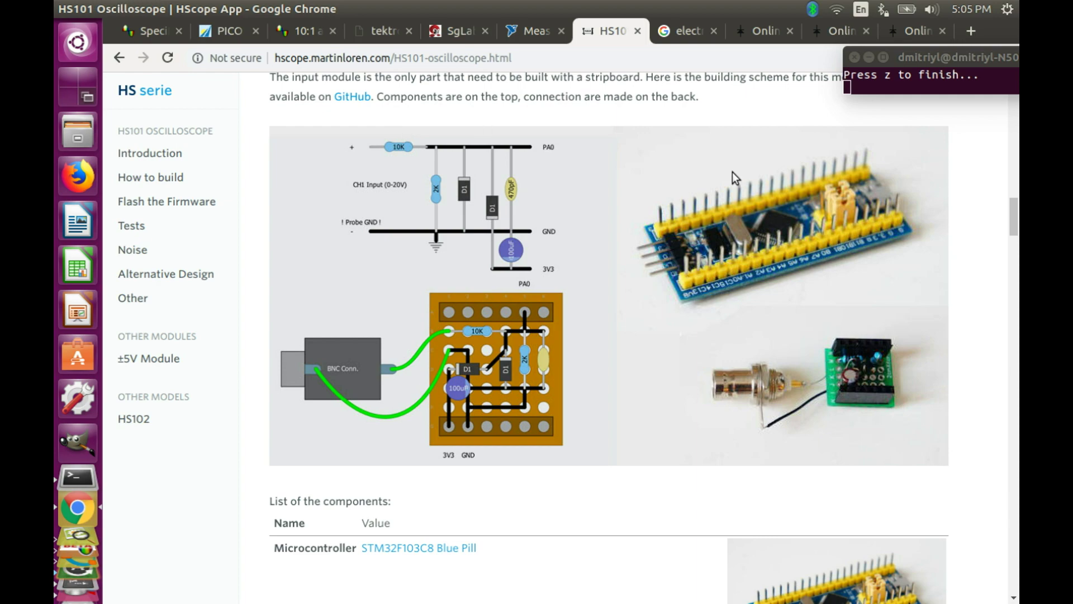
{"action": "left_click_drag", "start_coordinate": [1014, 217], "coordinate": [1012, 155]}
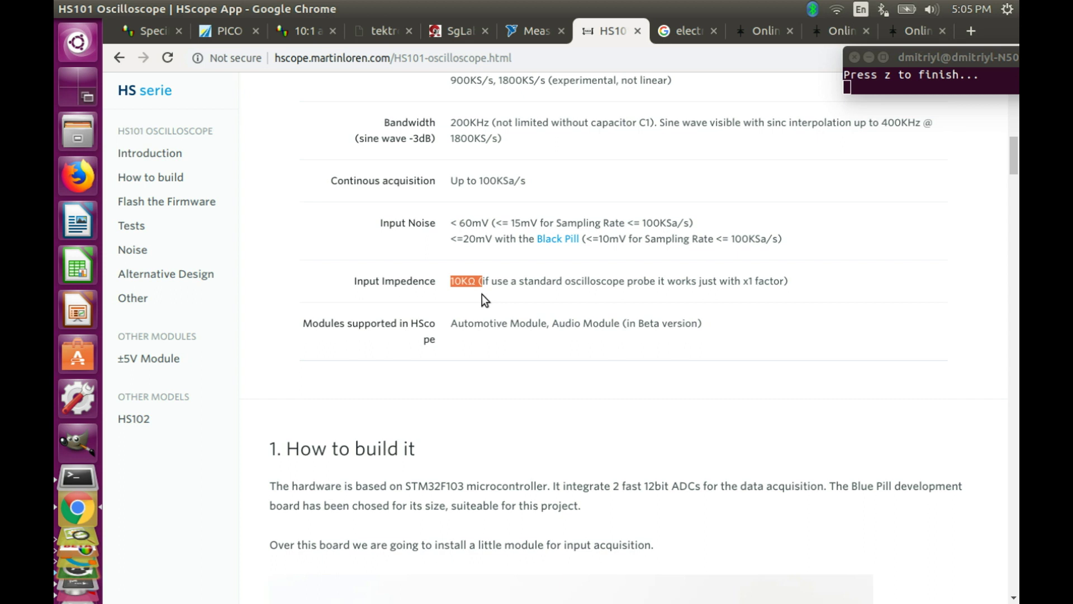
Step: Highlight the Automotive Module text, then show the electric throttle diagram image results
{"action": "left_click", "coordinate": [457, 323]}
{"action": "left_click_drag", "start_coordinate": [458, 323], "coordinate": [549, 330]}
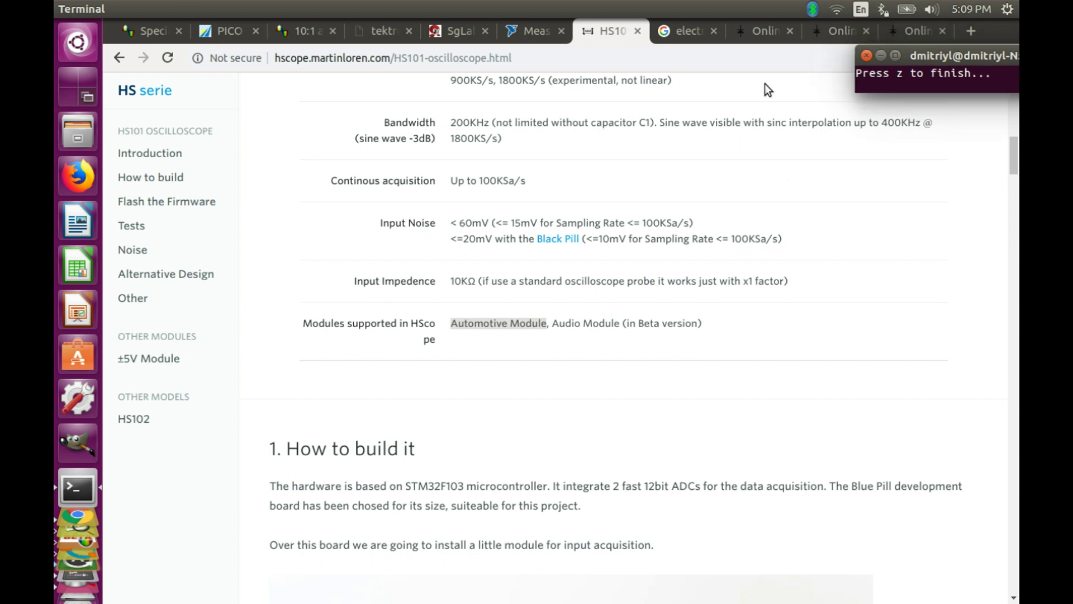
{"action": "left_click", "coordinate": [689, 32]}
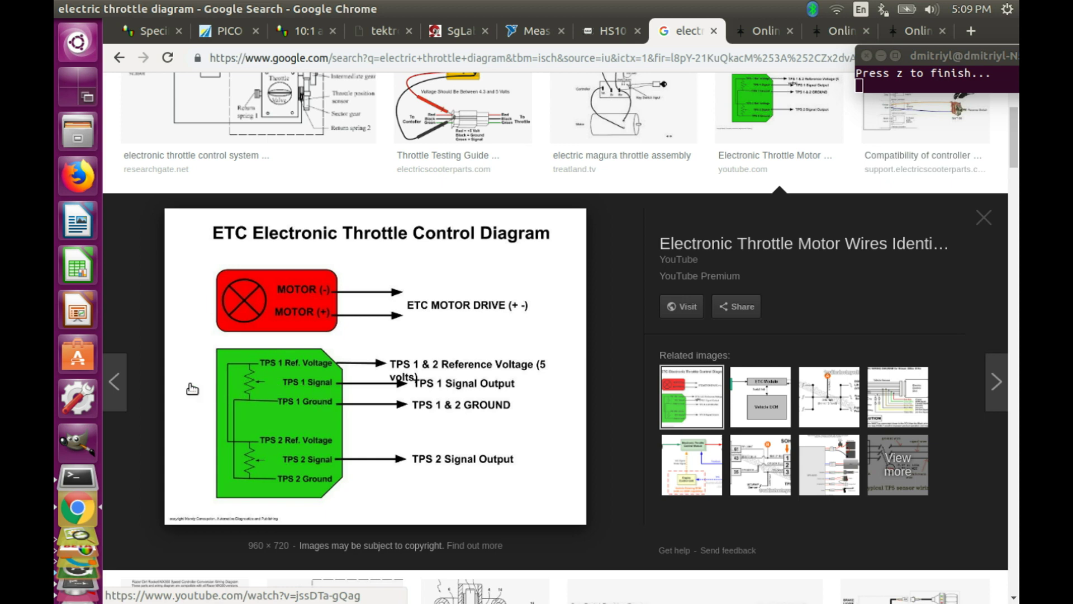
Step: Open and play the throttle bench recording 00001.MTS in the Videos player
{"action": "left_click", "coordinate": [77, 550]}
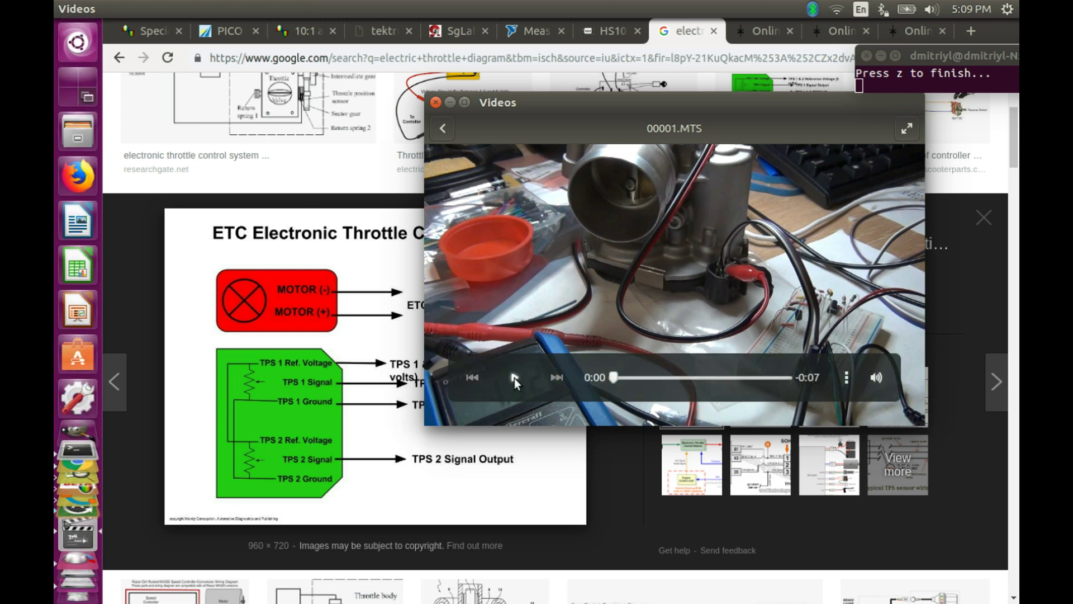
{"action": "left_click", "coordinate": [515, 378]}
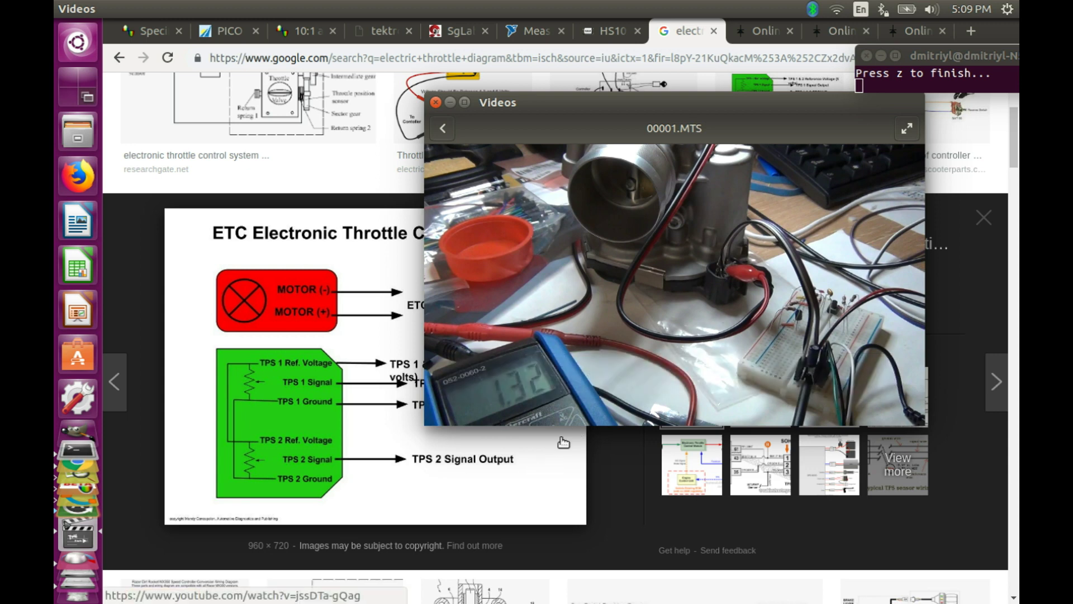
Step: Bring the terminal window to the front and nudge it slightly left and down
{"action": "left_click", "coordinate": [923, 55]}
{"action": "left_click_drag", "start_coordinate": [922, 54], "coordinate": [910, 63]}
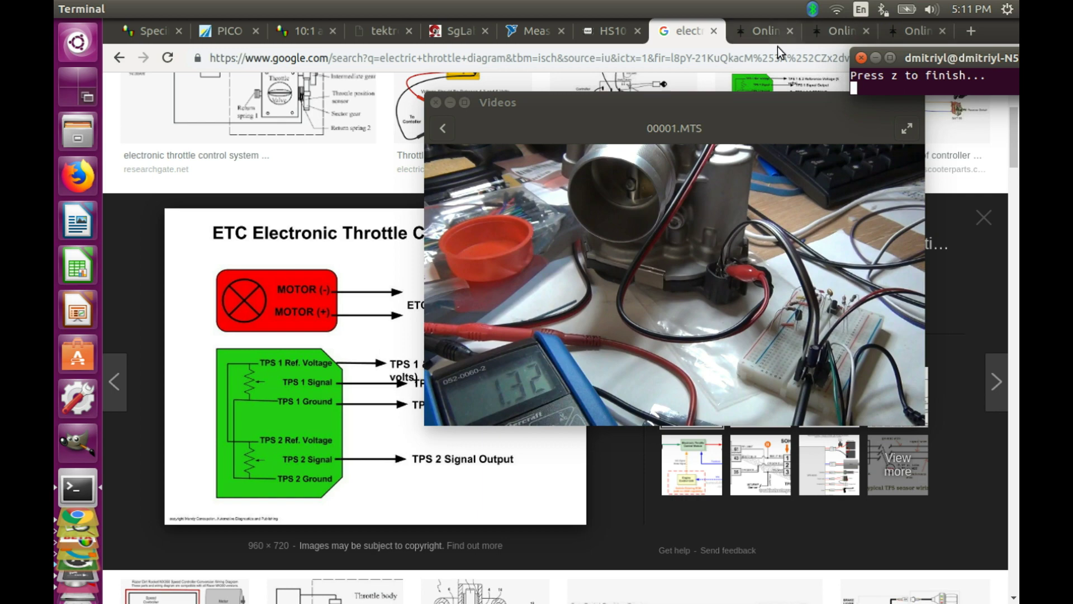
Step: Show the PartSim divider schematic with R1 3680, R2 1320 and the 1000K load R3
{"action": "left_click", "coordinate": [766, 32]}
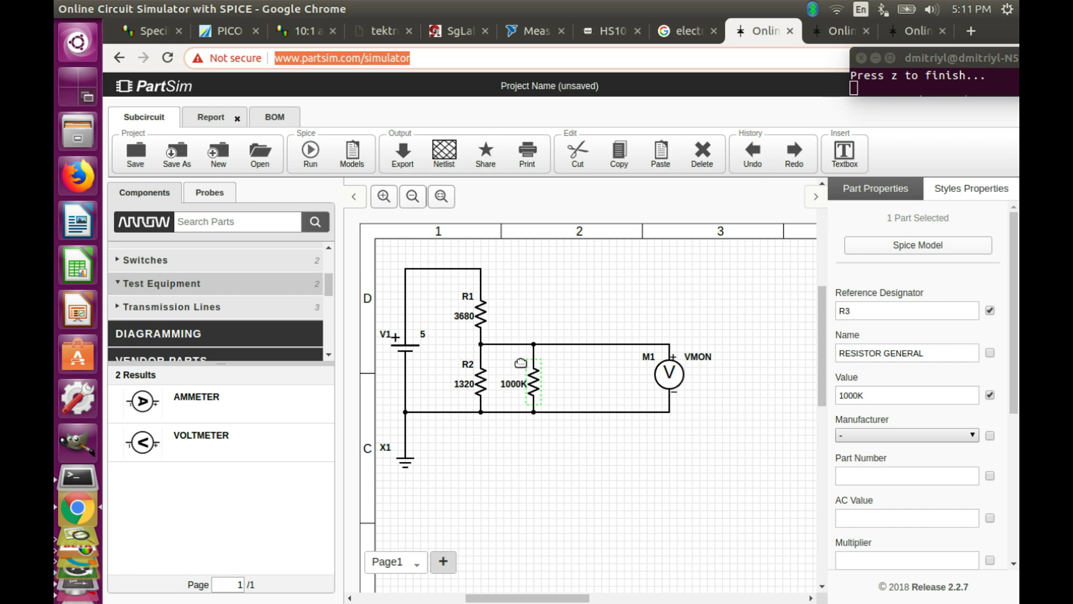
{"action": "mouse_move", "coordinate": [550, 352]}
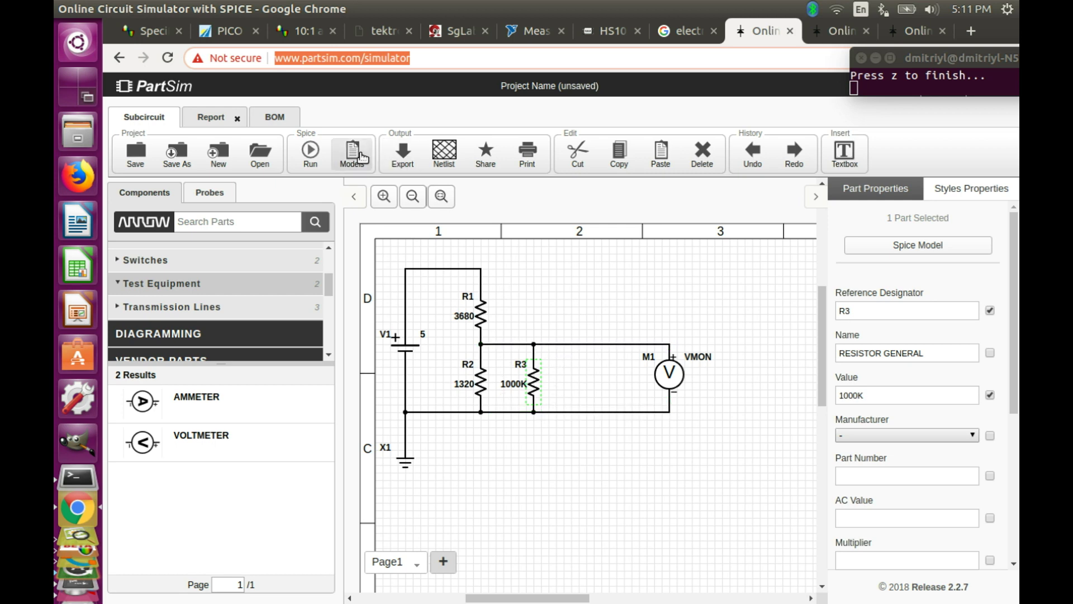
Step: Run a DC Bias simulation of the divider with the 1000K load, then begin editing R3's value
{"action": "left_click", "coordinate": [311, 156]}
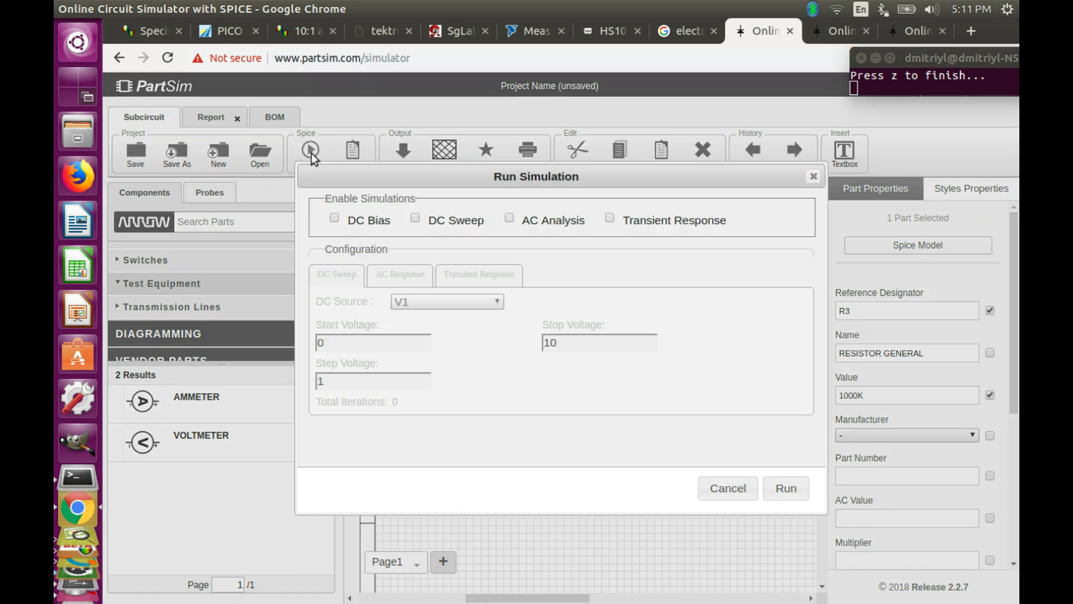
{"action": "left_click", "coordinate": [335, 218]}
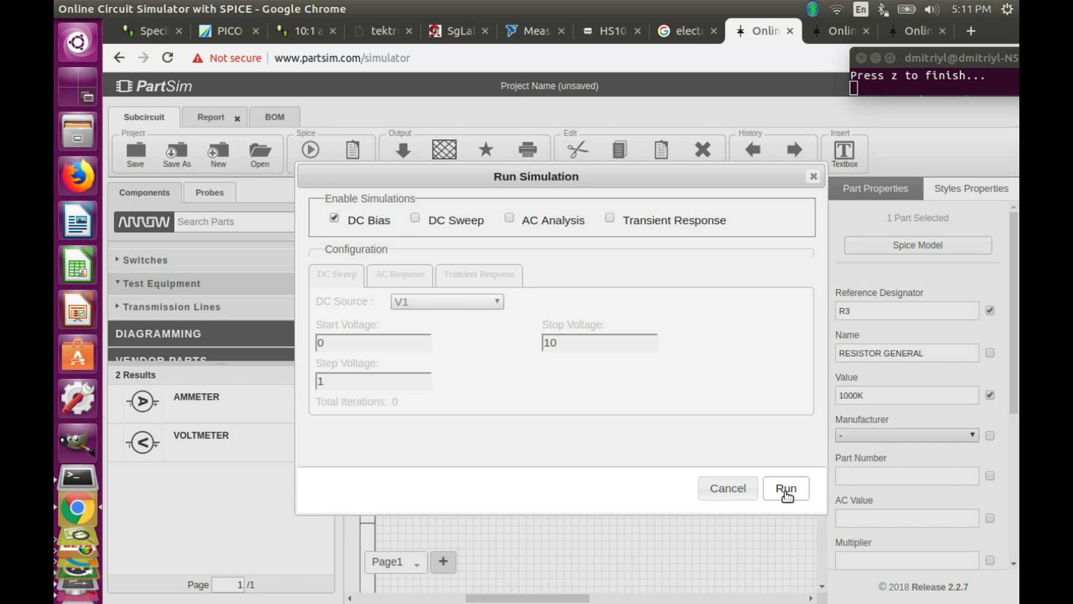
{"action": "left_click", "coordinate": [786, 489]}
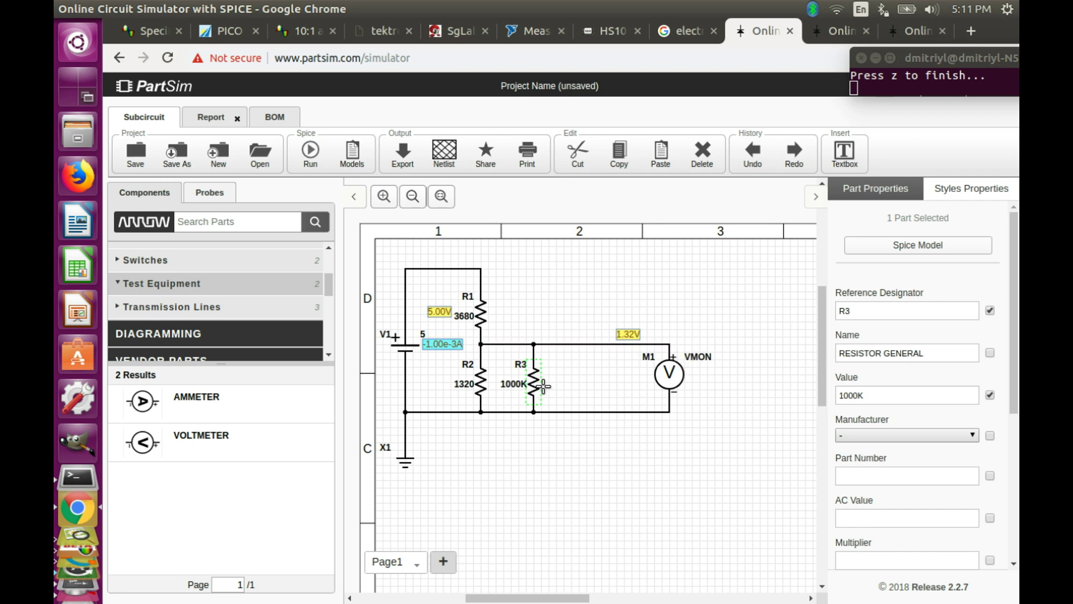
{"action": "left_click", "coordinate": [852, 395]}
Step: Confirm R3 as 10K and rerun the DC bias simulation, dropping the output to 1.20V
{"action": "key", "text": "BackSpace"}
{"action": "key", "text": "BackSpace"}
{"action": "left_click", "coordinate": [311, 151]}
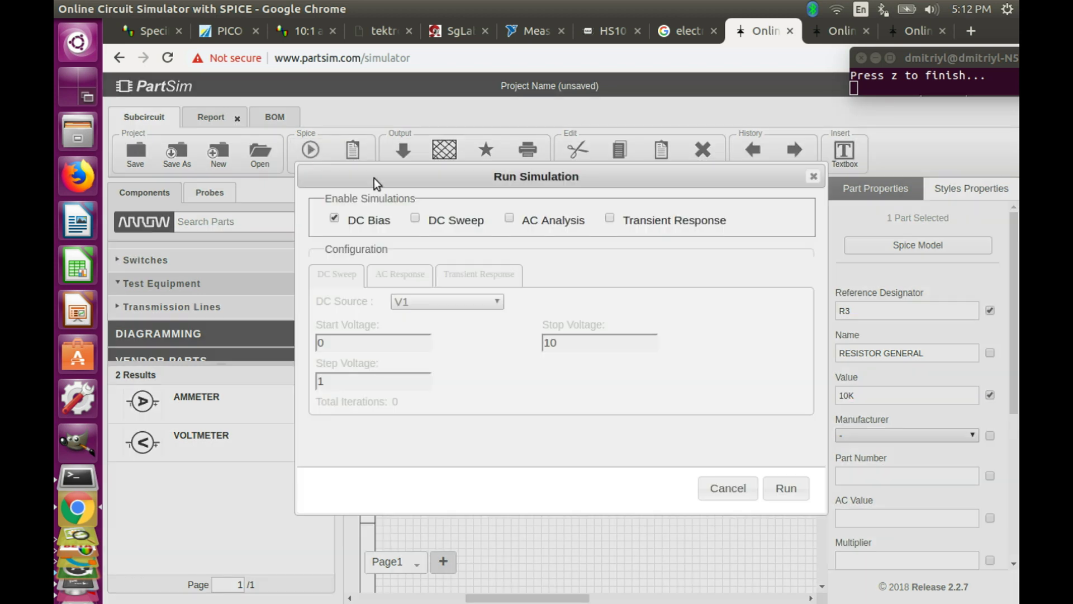
{"action": "left_click", "coordinate": [784, 489]}
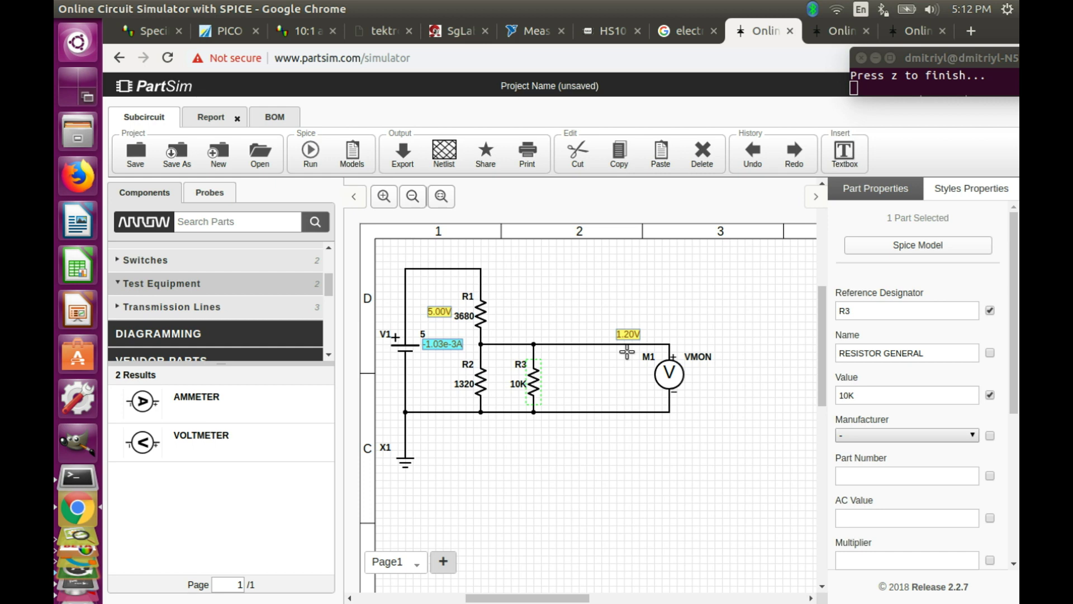
Step: Open the PicoScope capture Pic050.png in Image Viewer
{"action": "left_click_drag", "start_coordinate": [973, 51], "coordinate": [976, 47]}
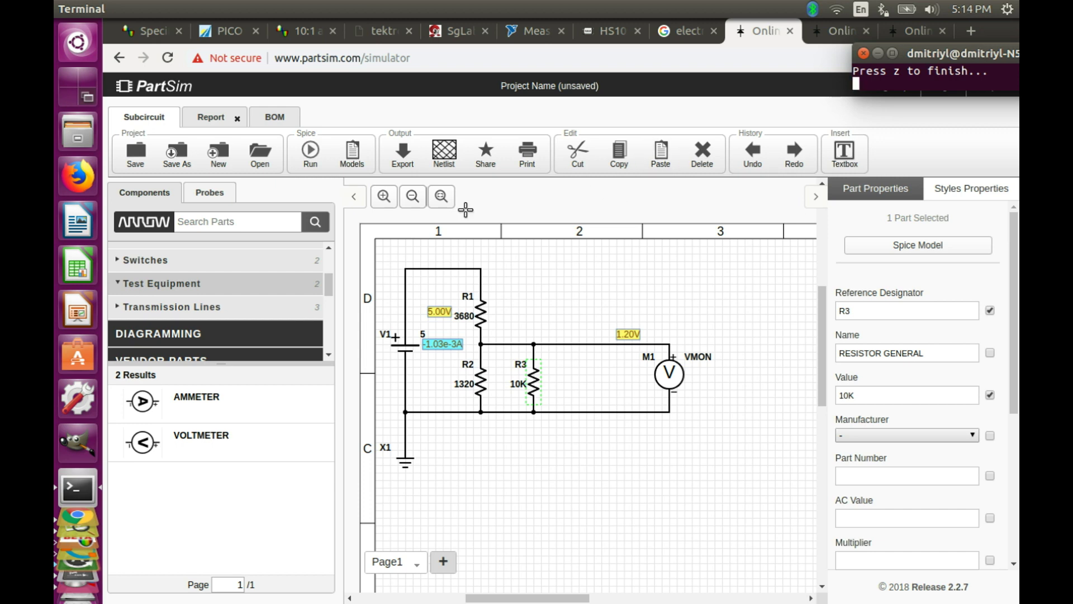
{"action": "scroll", "coordinate": [77, 512], "scroll_direction": "down", "scroll_amount": 3}
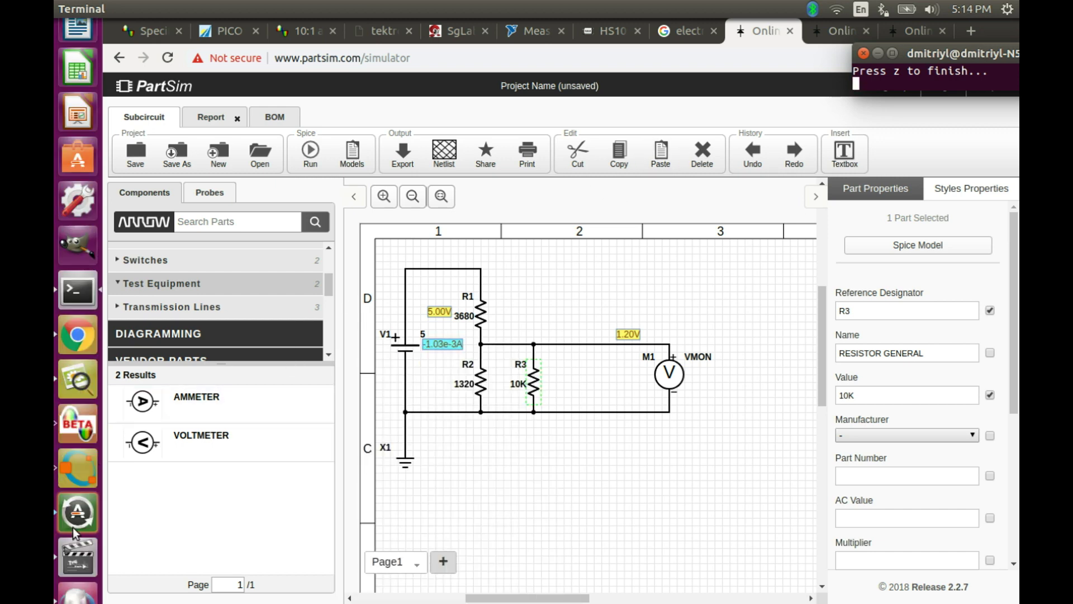
{"action": "left_click", "coordinate": [77, 379]}
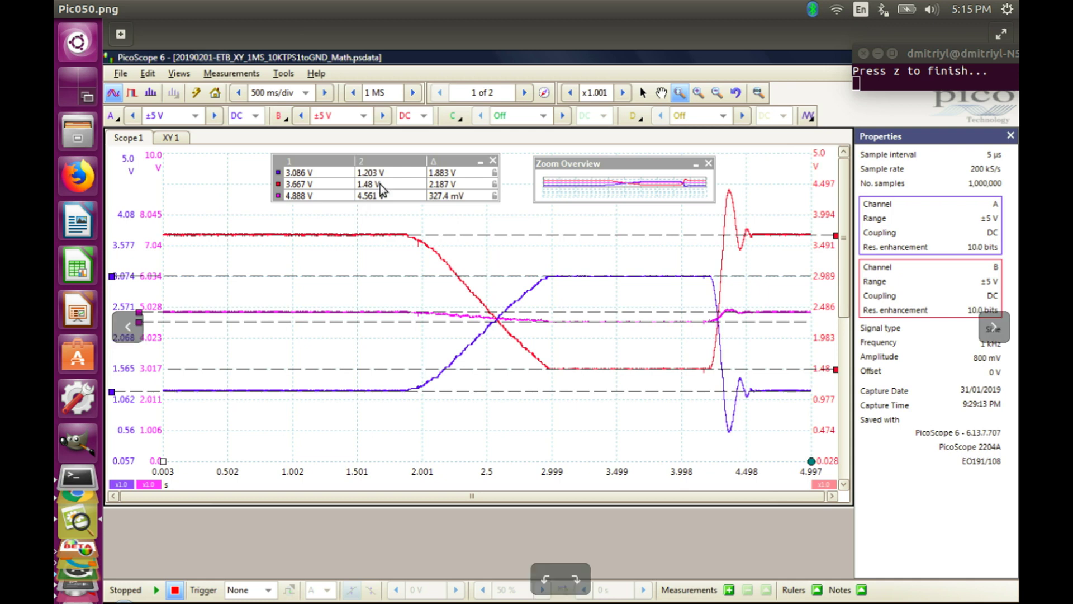
Step: Bring the terminal window back to the front over the Pic050.png viewer
{"action": "left_click", "coordinate": [917, 55]}
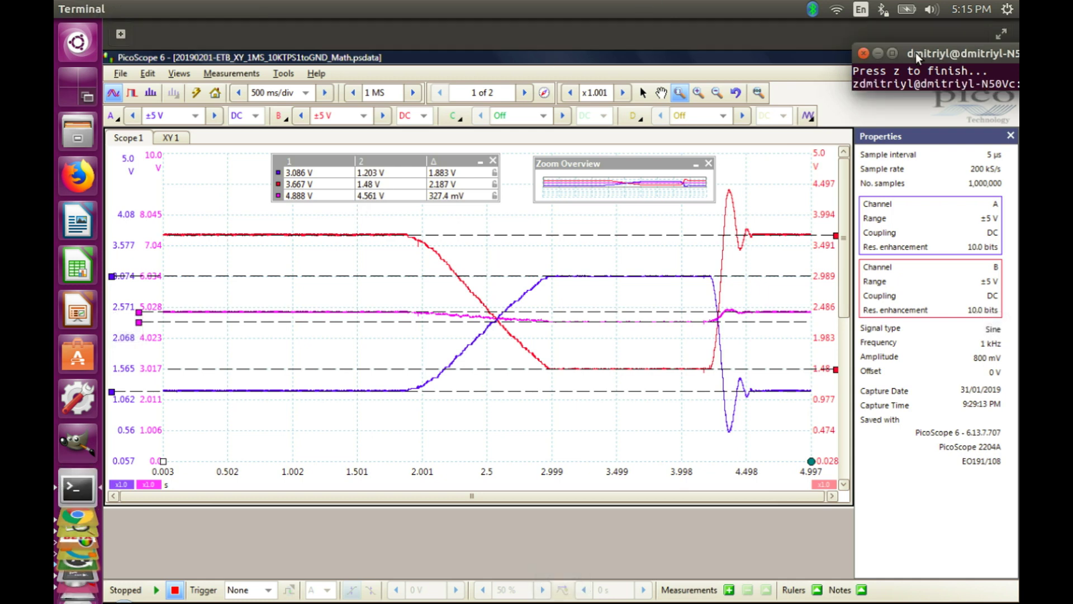